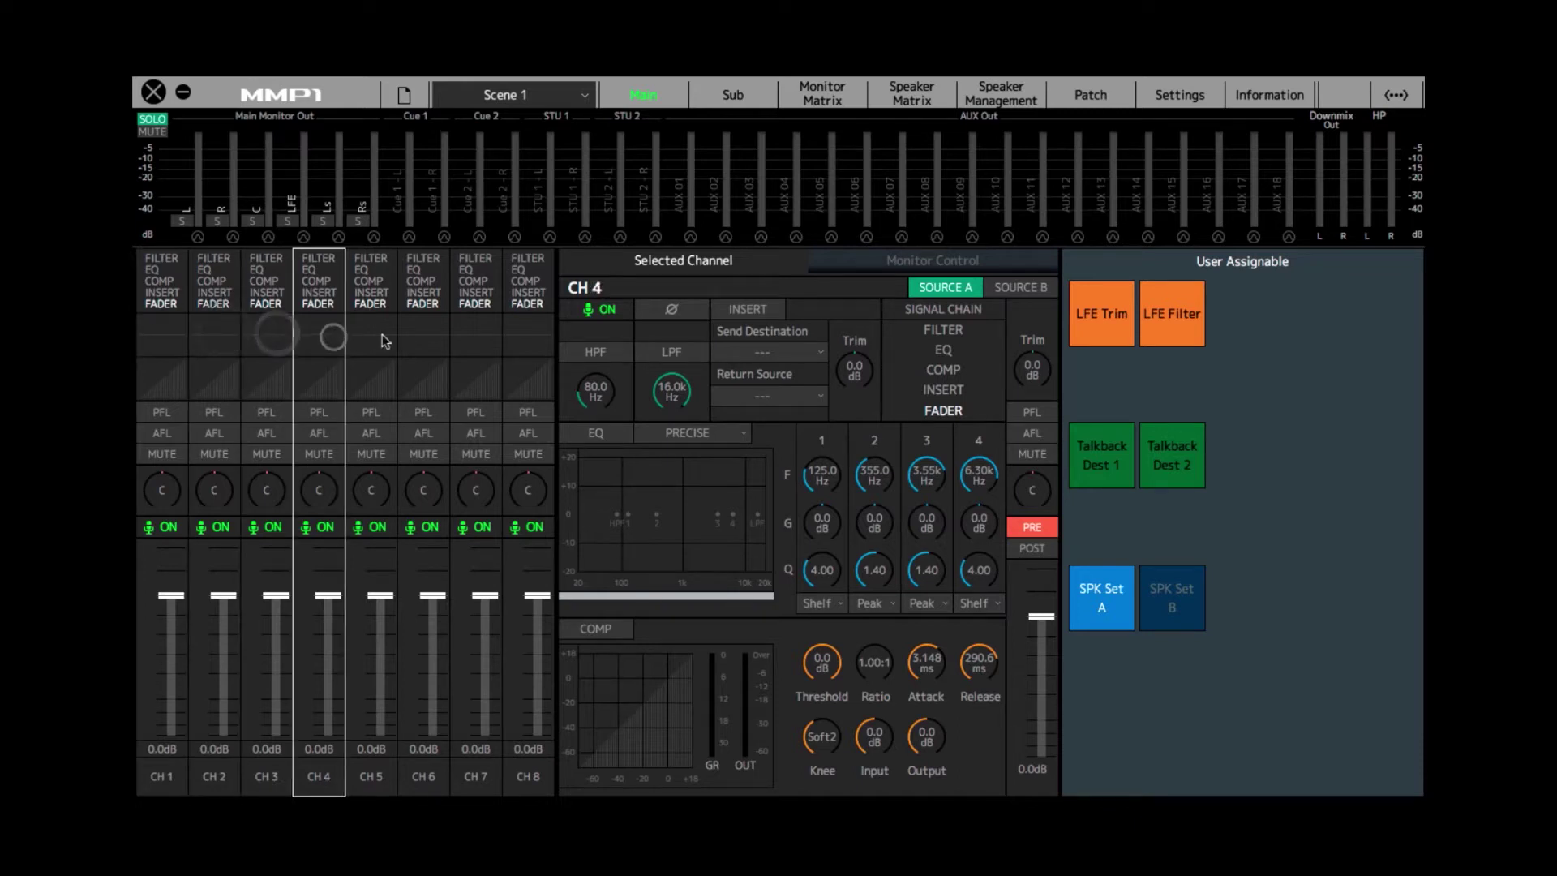
Select the CH 8 strip on the Main page to show its filter, EQ and compressor settings.
left_click(531, 342)
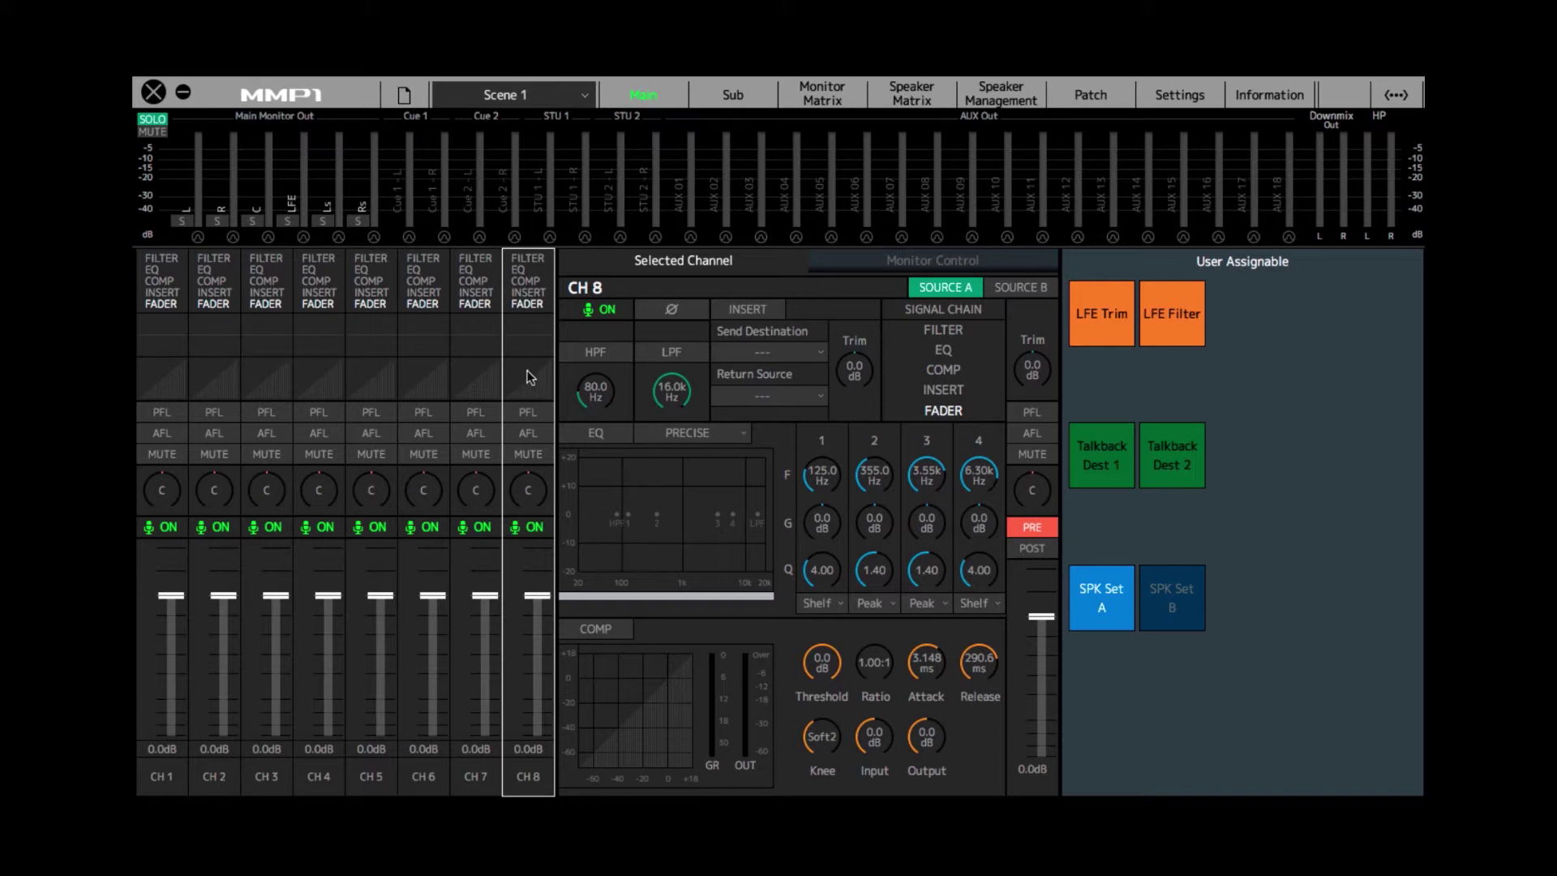
Switch to the Monitor Matrix and scroll down until the CH 1–CH 8 input rows are visible.
left_click(823, 96)
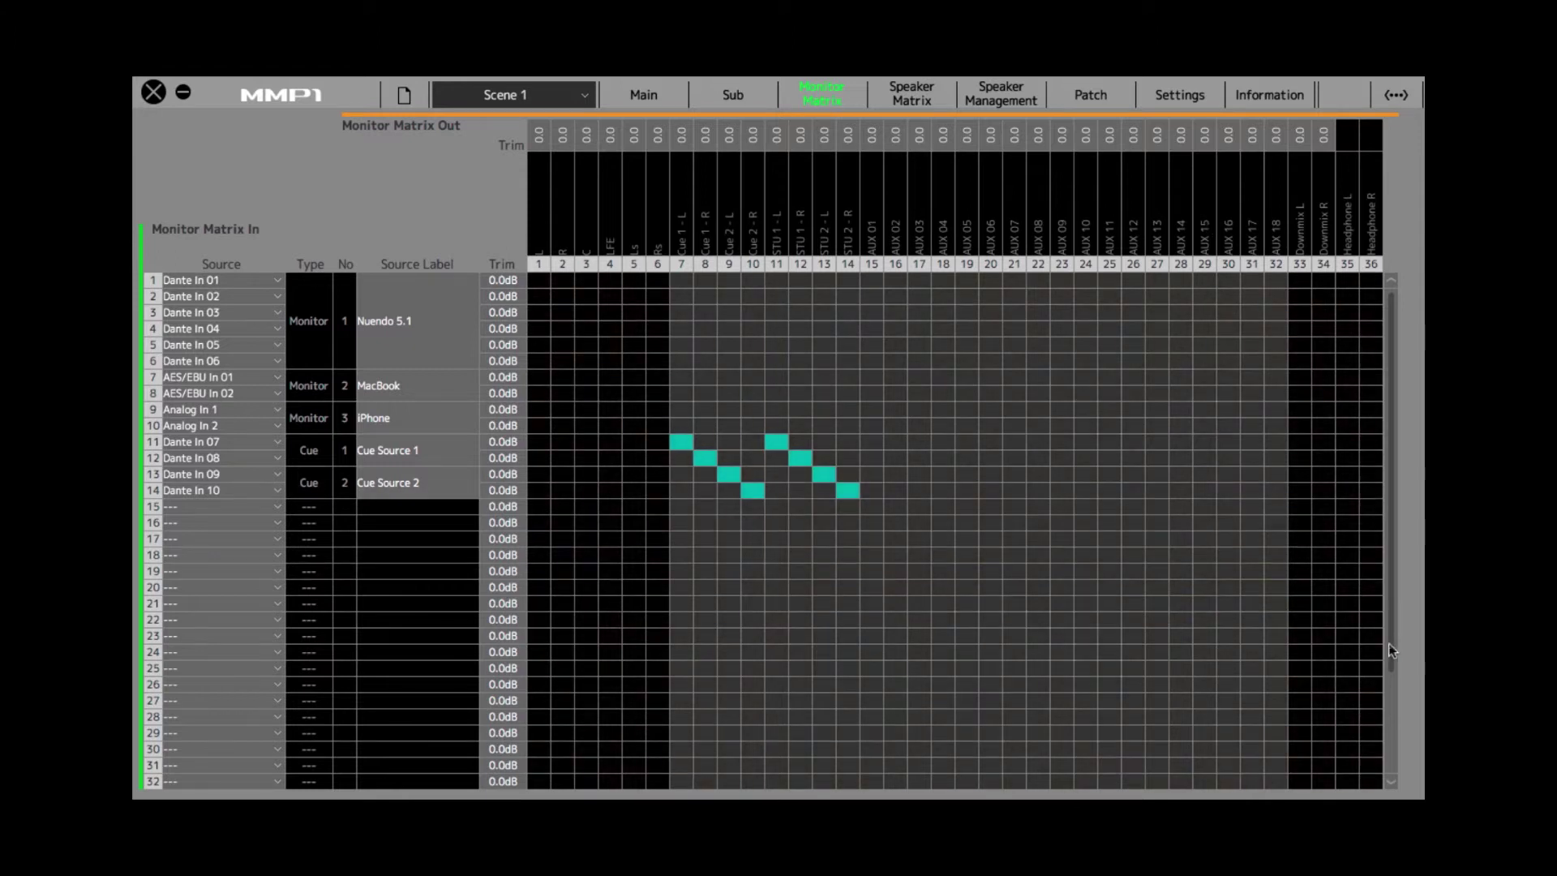
left_click_drag(1389, 644, 1392, 777)
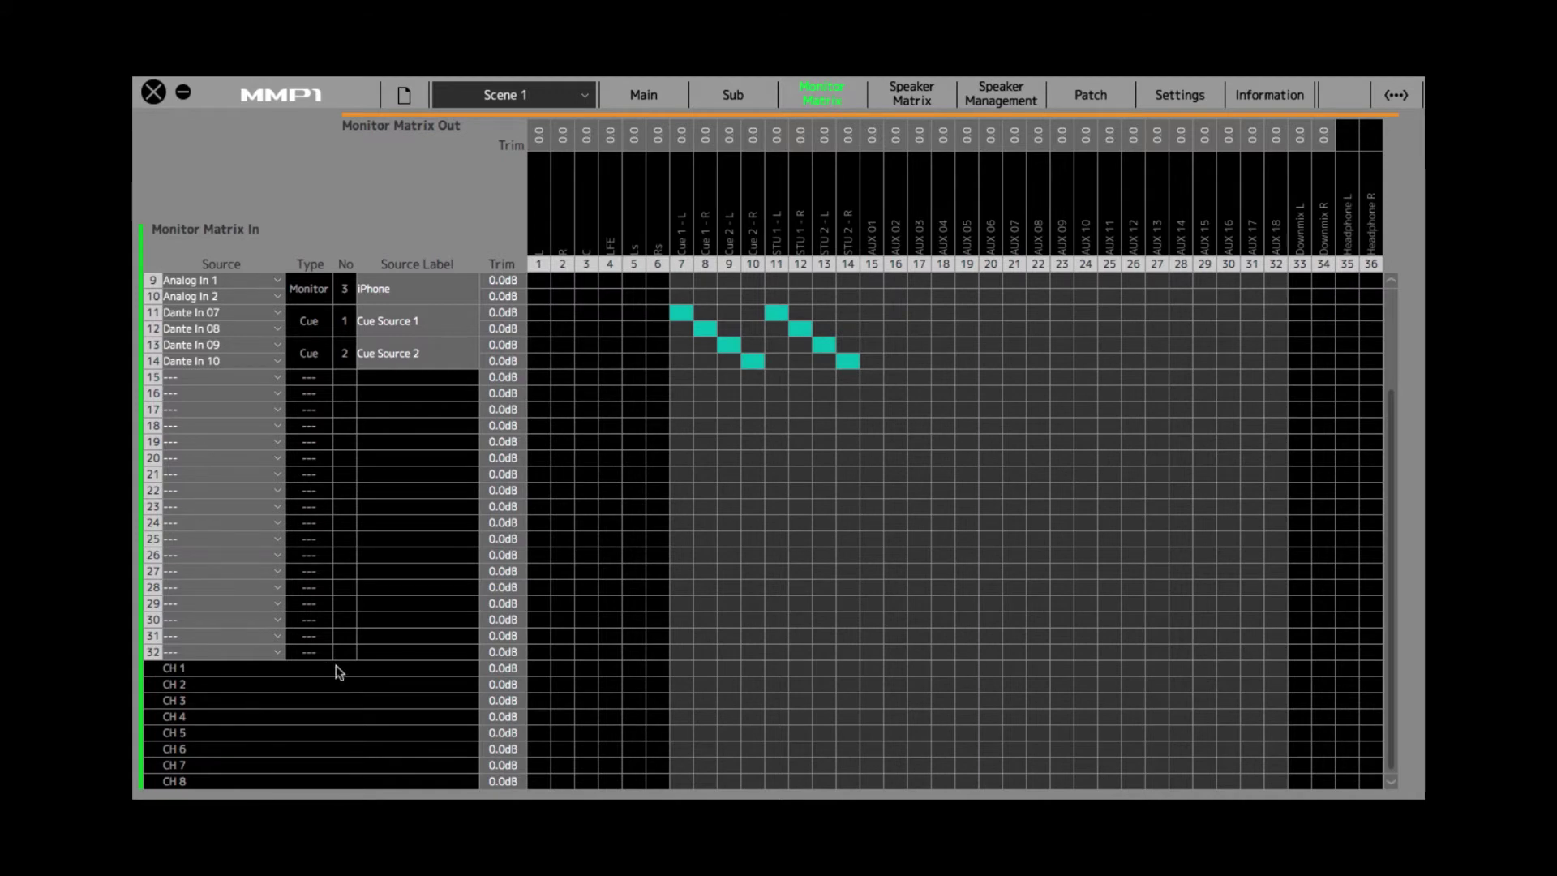
left_click(681, 670)
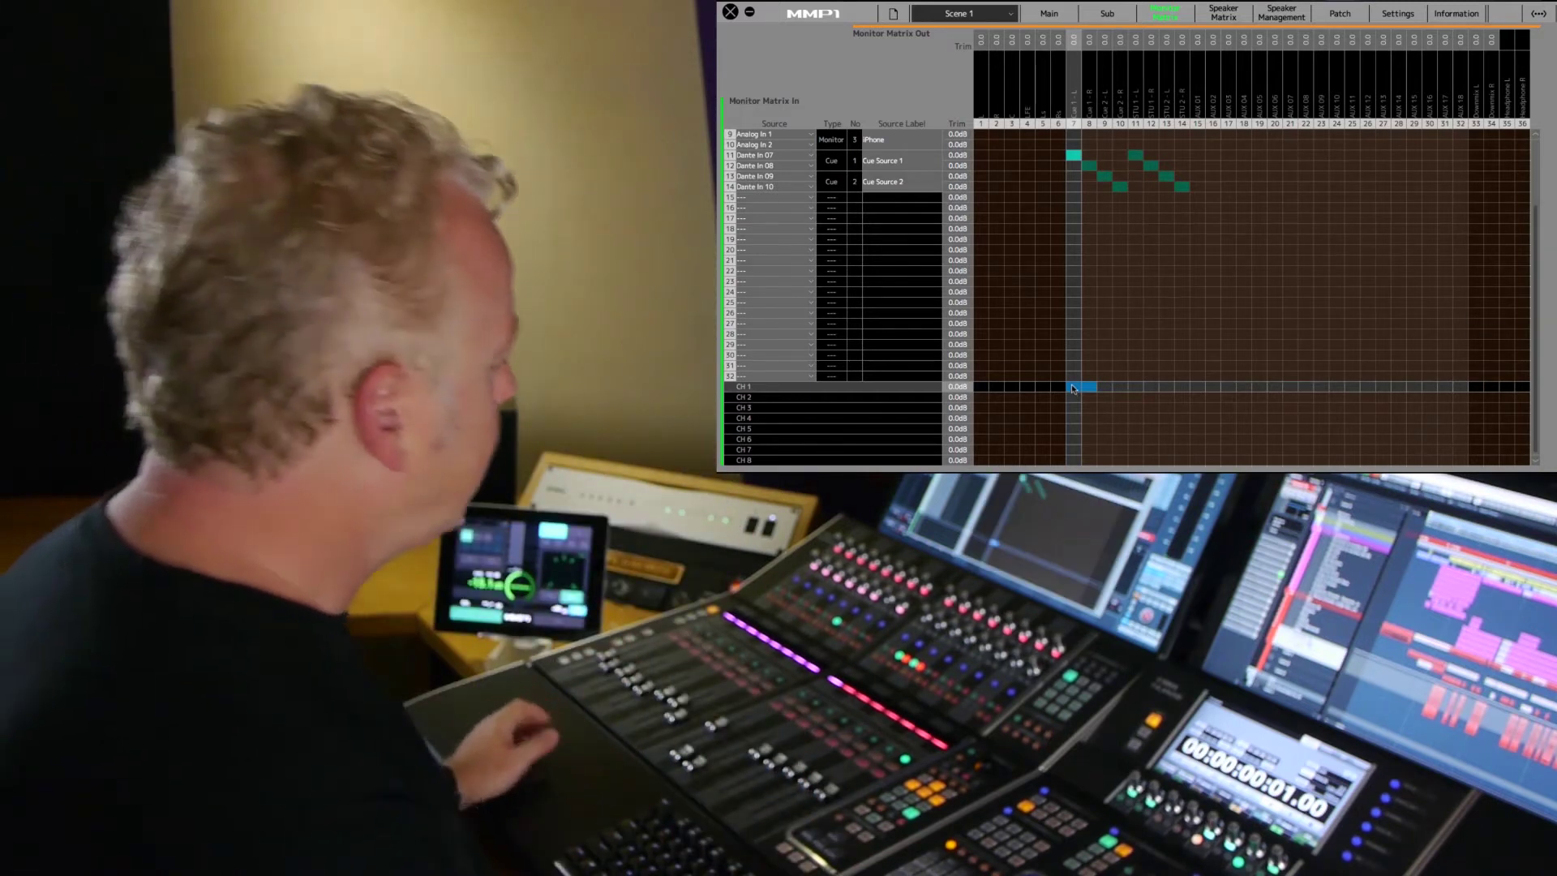
Set CH 1's crosspoint on the Cue 1 L output (column 7) to Mono.
left_click(1072, 389)
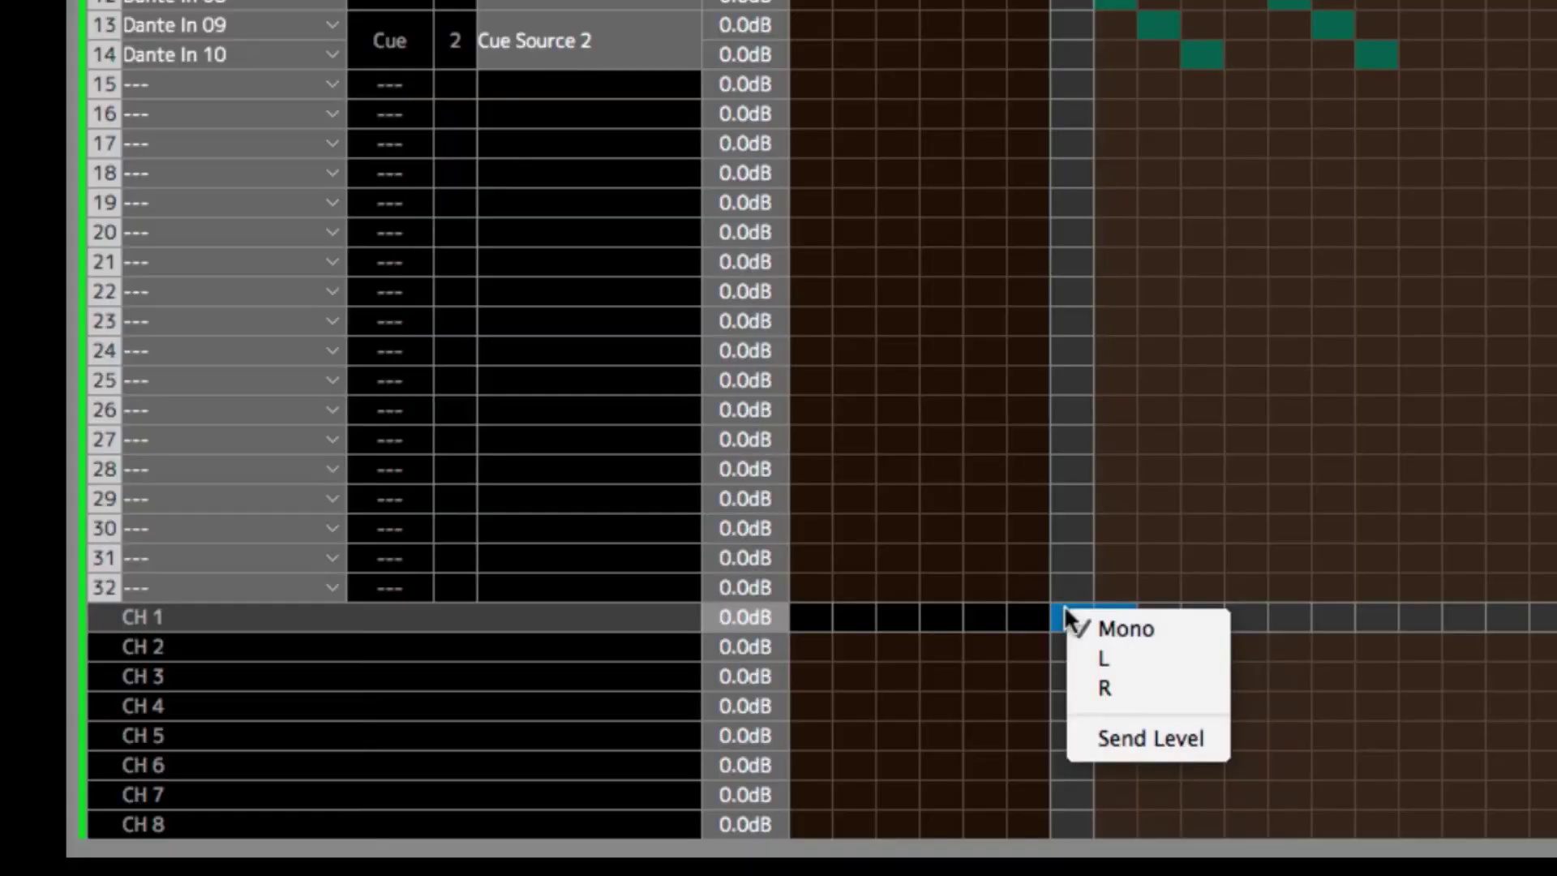
left_click(1058, 618)
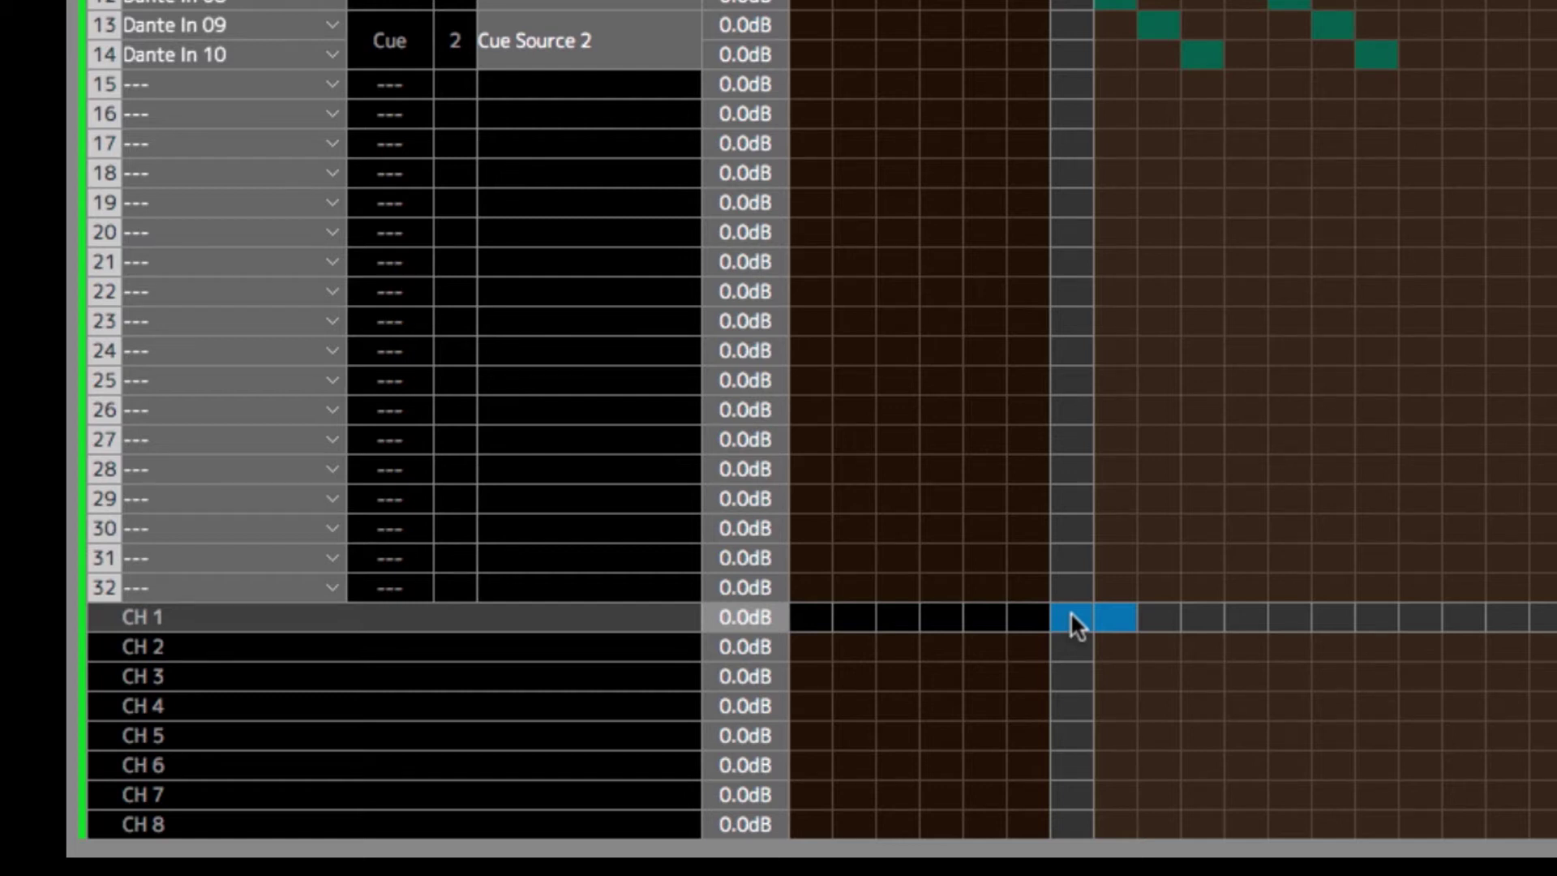
left_click(1071, 615)
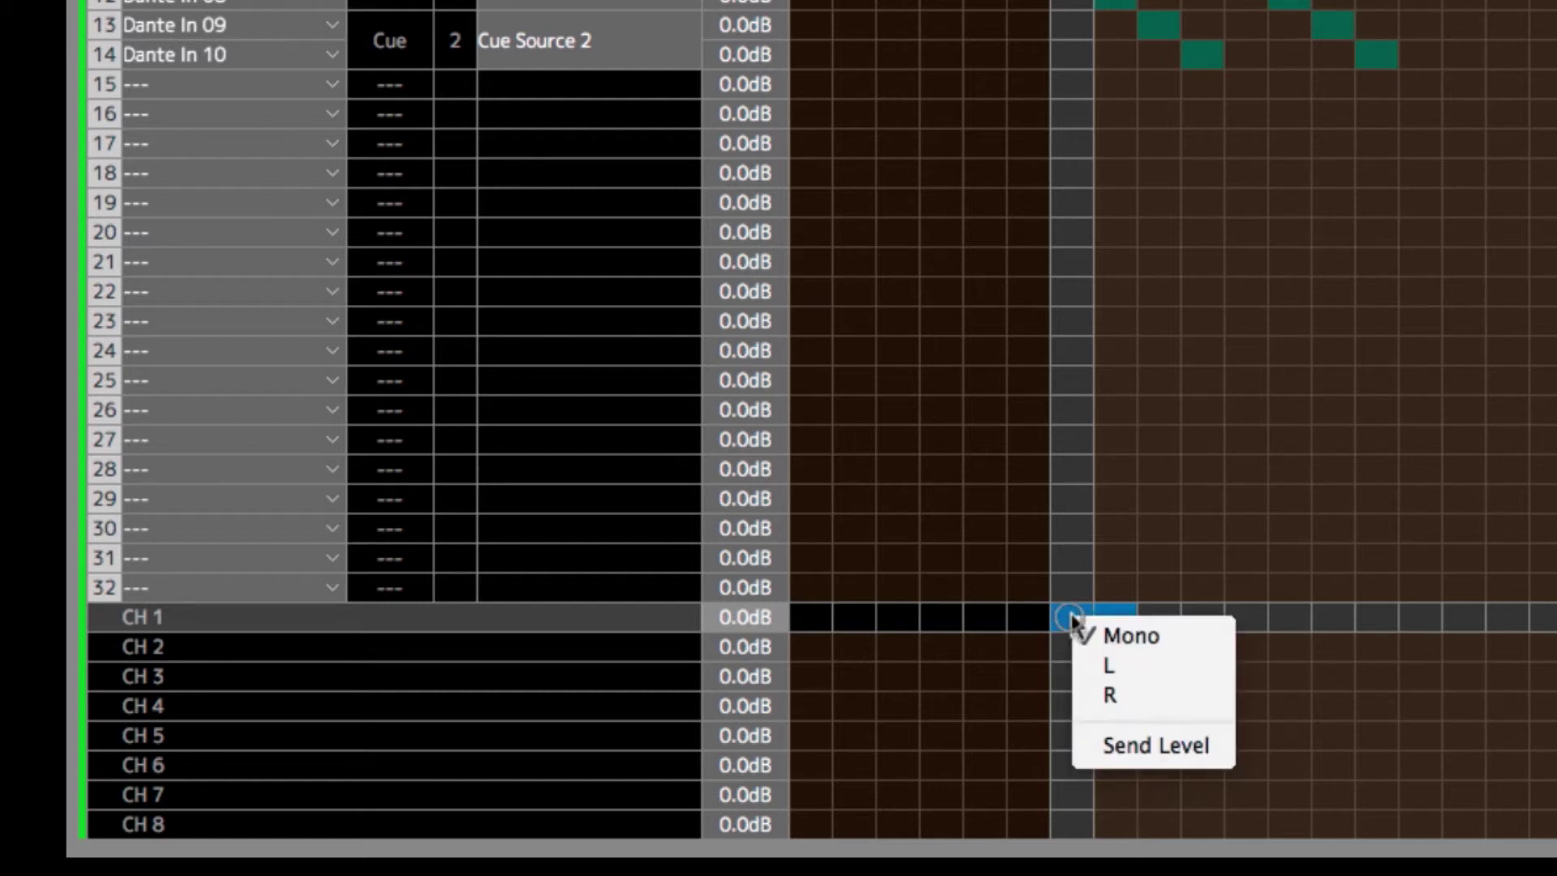
Route CH 1, CH 2 and CH 3 as L to Cue 1 L and R to Cue 1 R.
left_click(1094, 660)
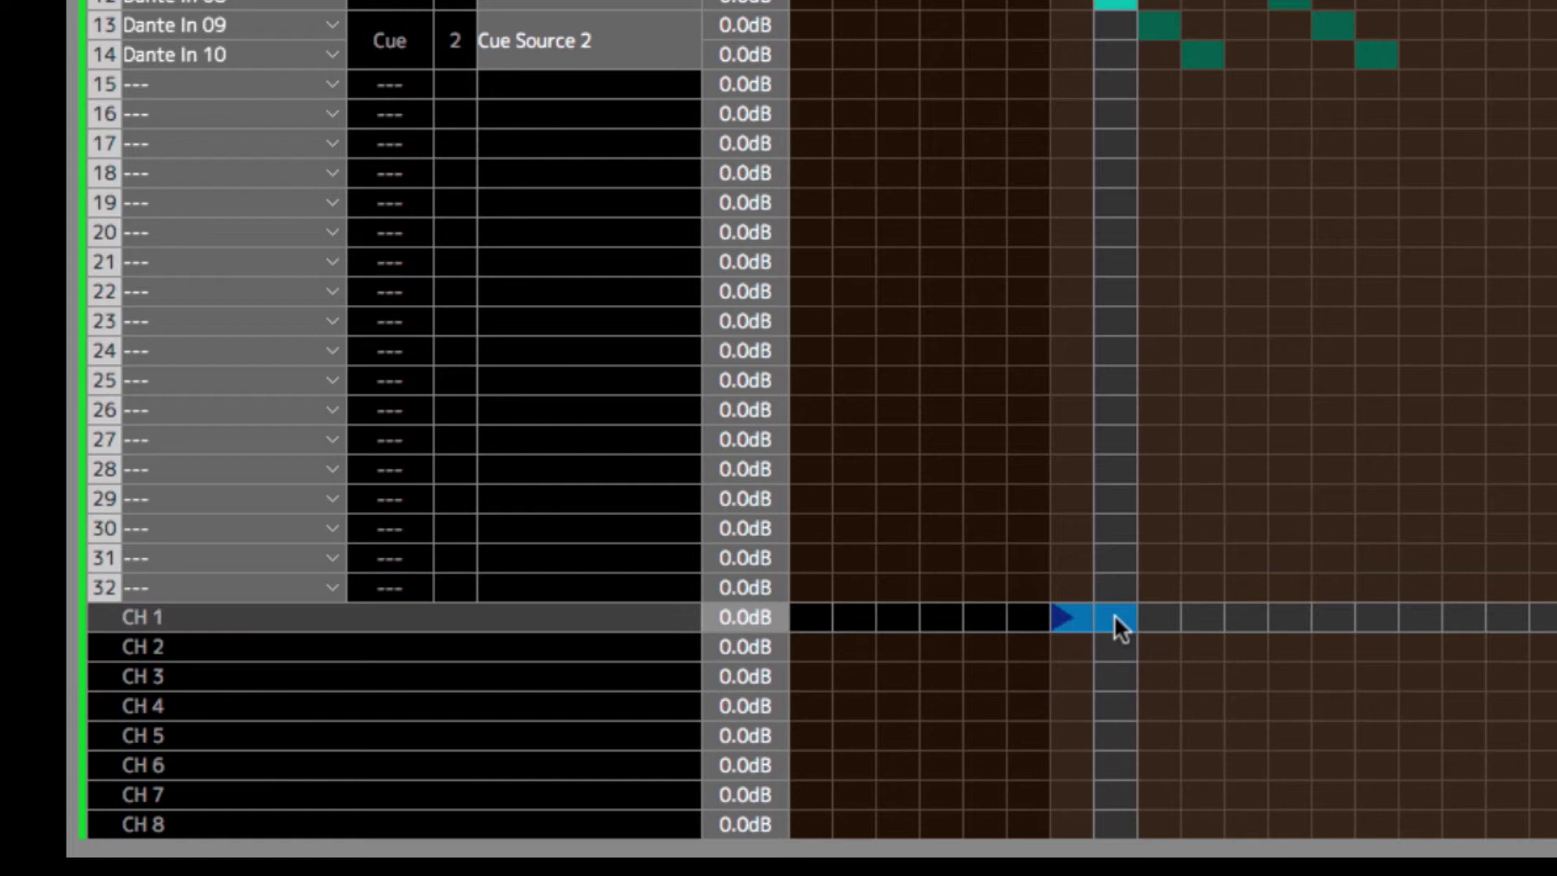
left_click(1115, 616)
left_click(1140, 699)
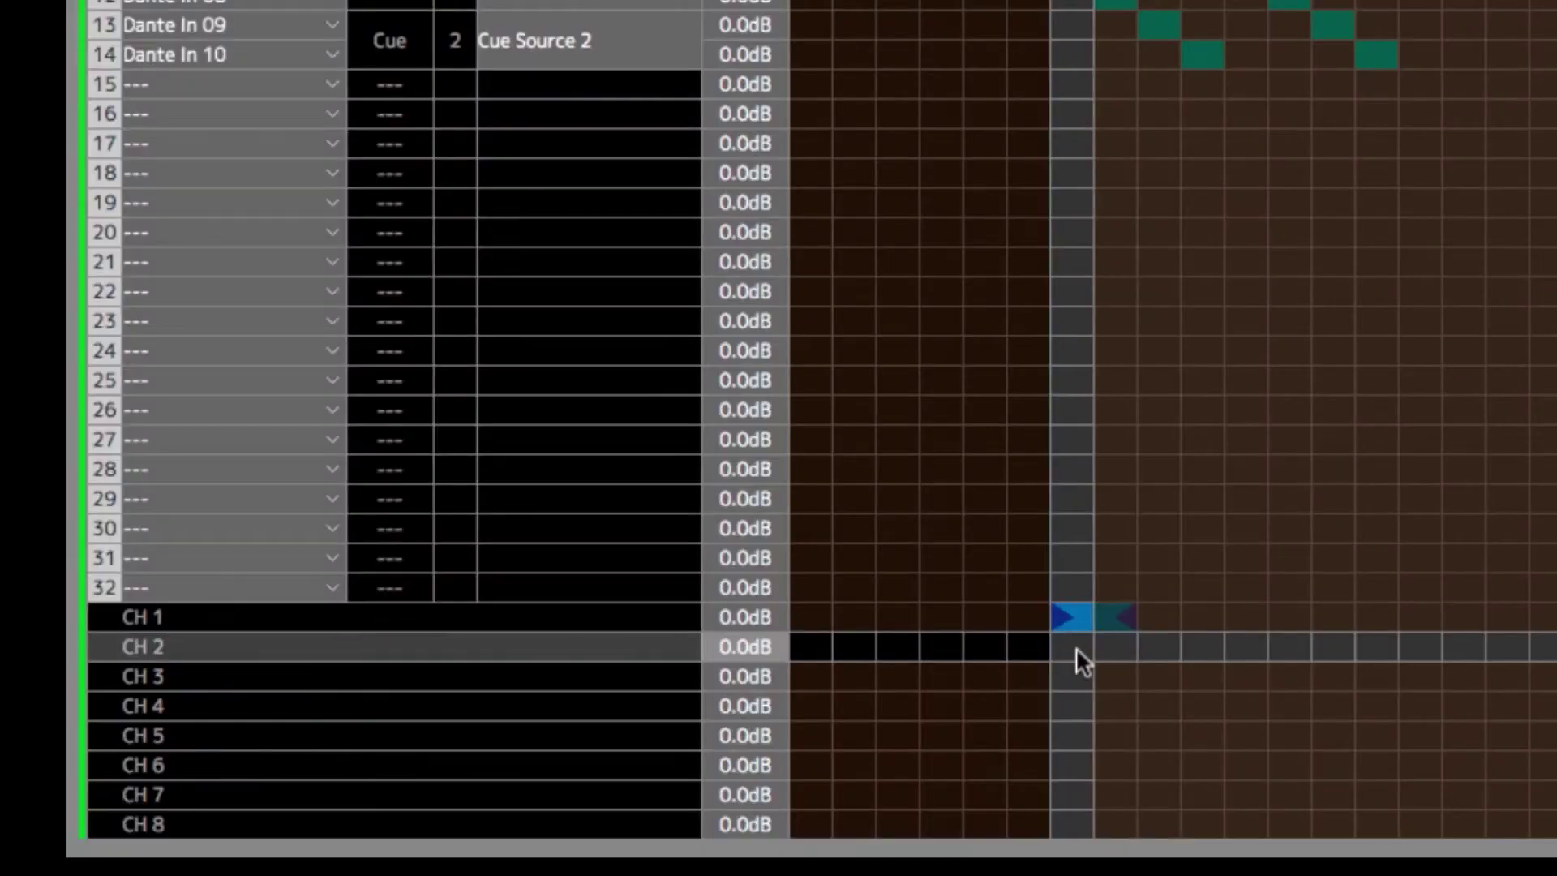
left_click(1077, 647)
left_click(1112, 699)
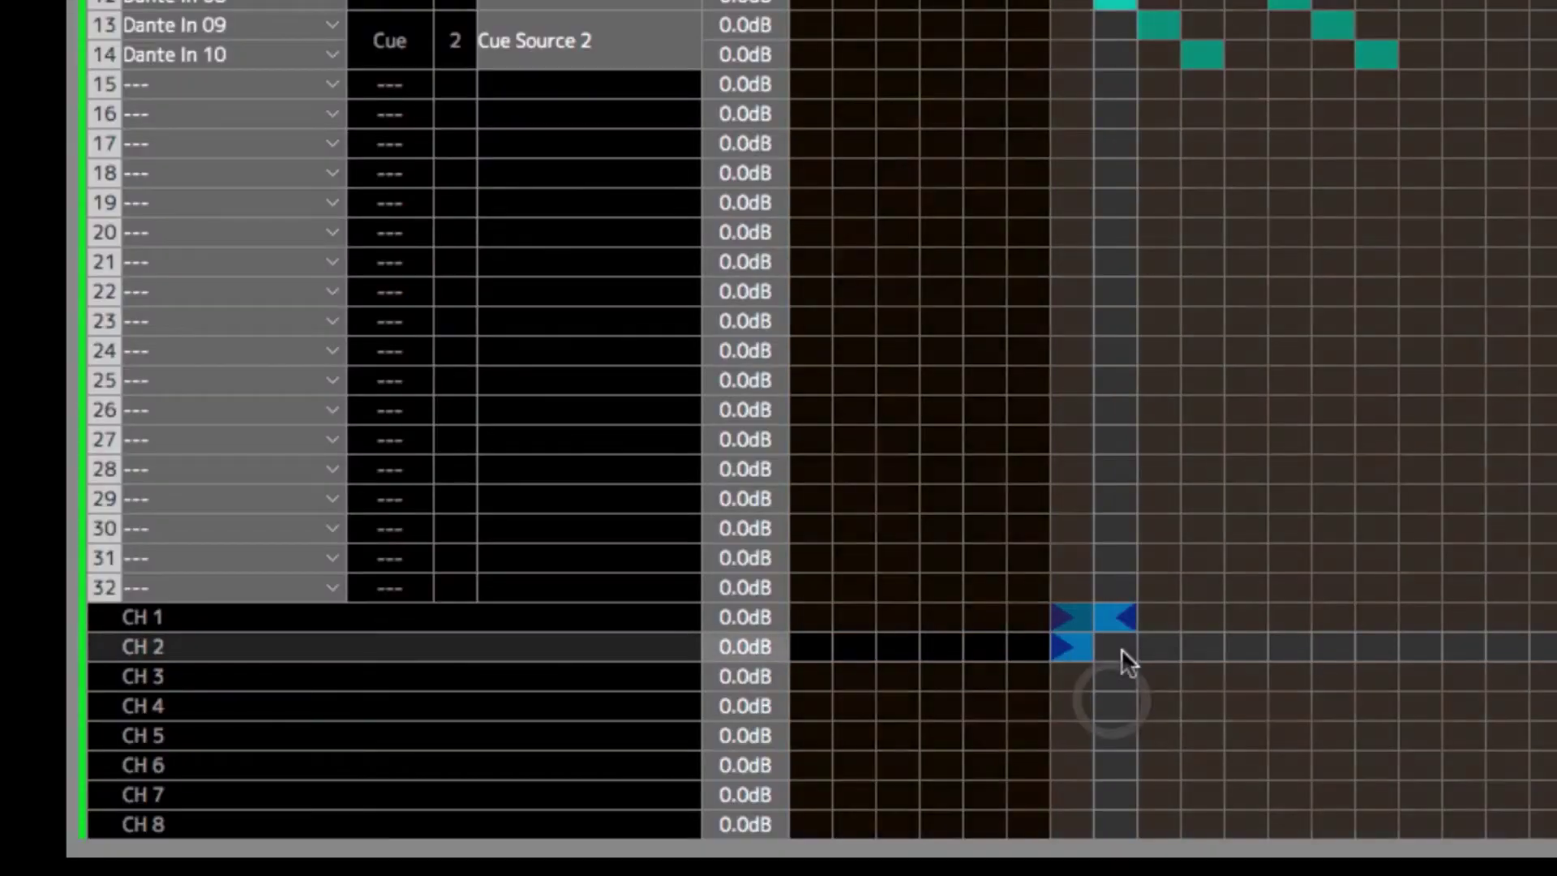
left_click(1121, 649)
left_click(1145, 735)
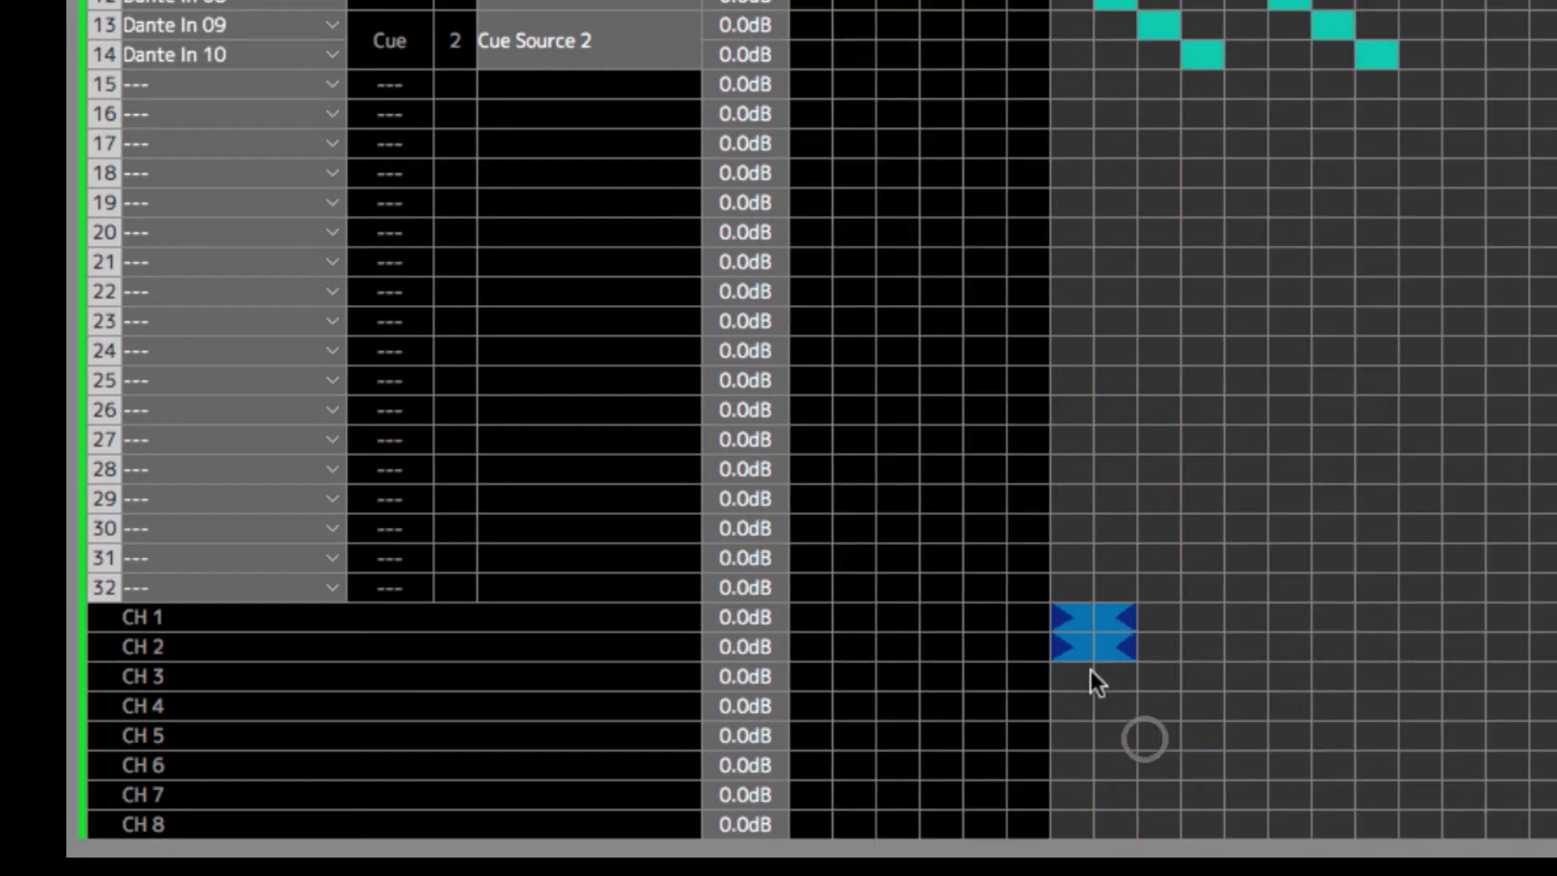
left_click(1071, 677)
left_click(1088, 735)
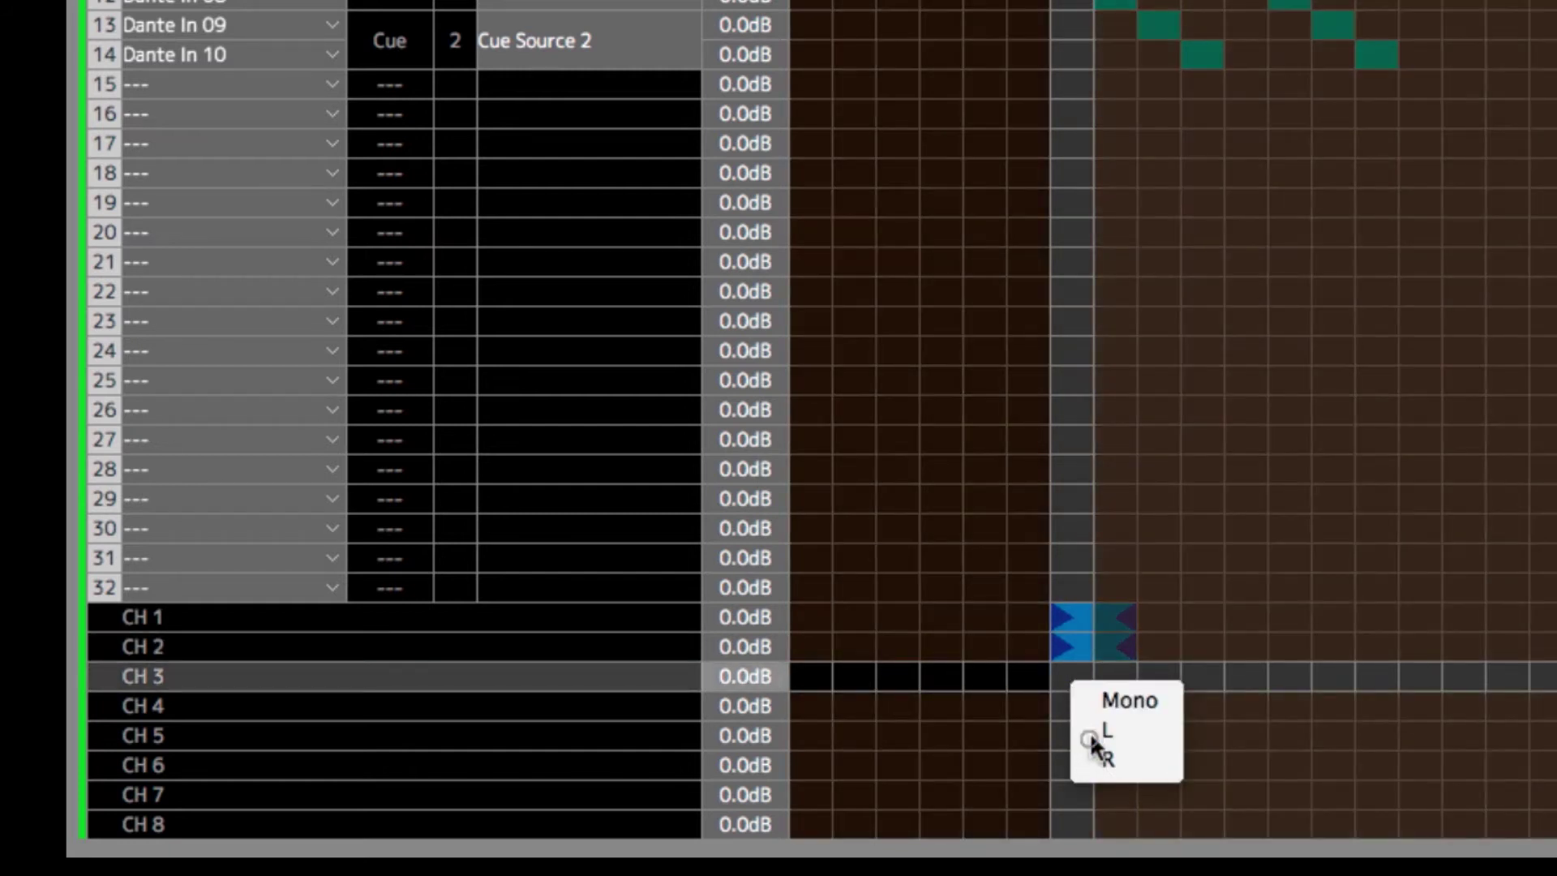
left_click(1119, 679)
left_click(1142, 763)
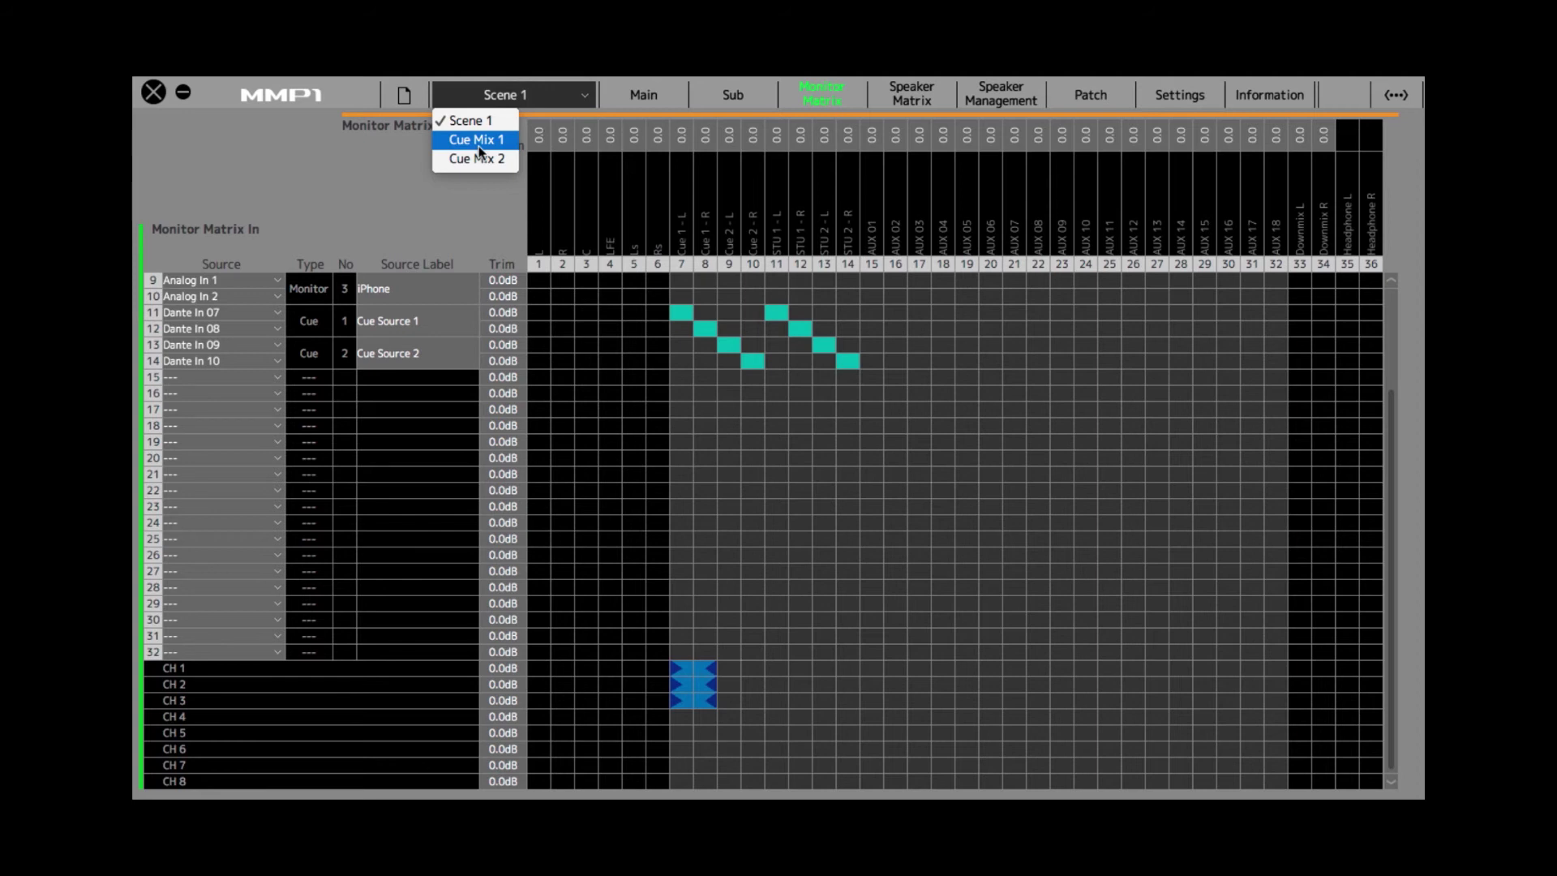
Recall Cue Mix 1, then on Main pan CH 1 left and lower CH 4 to -4.1dB.
left_click(478, 143)
left_click(835, 447)
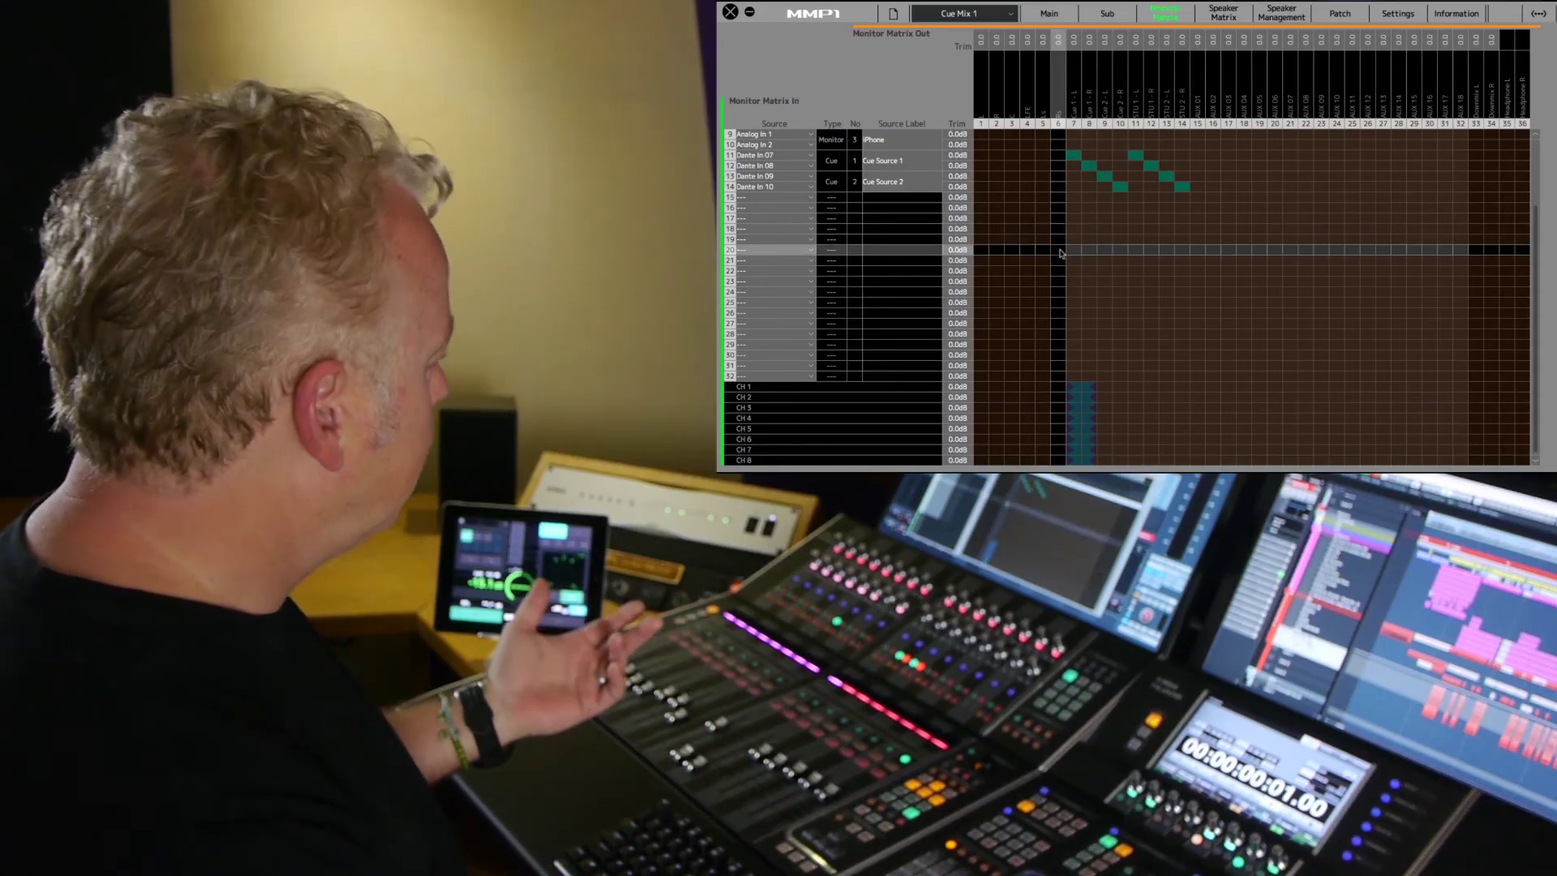
left_click(649, 95)
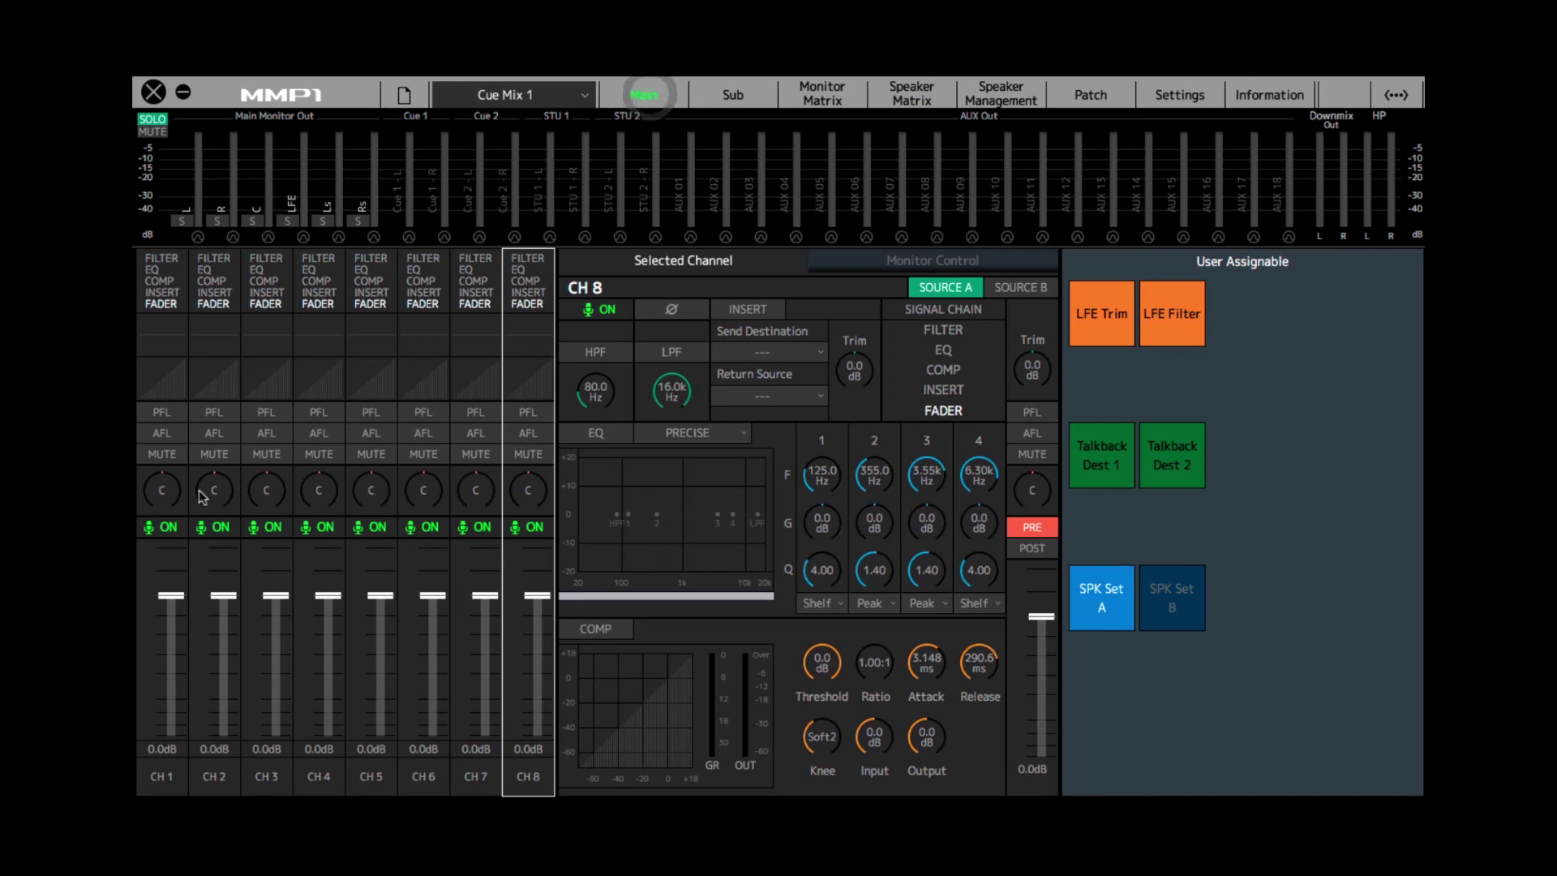
left_click_drag(159, 494, 162, 519)
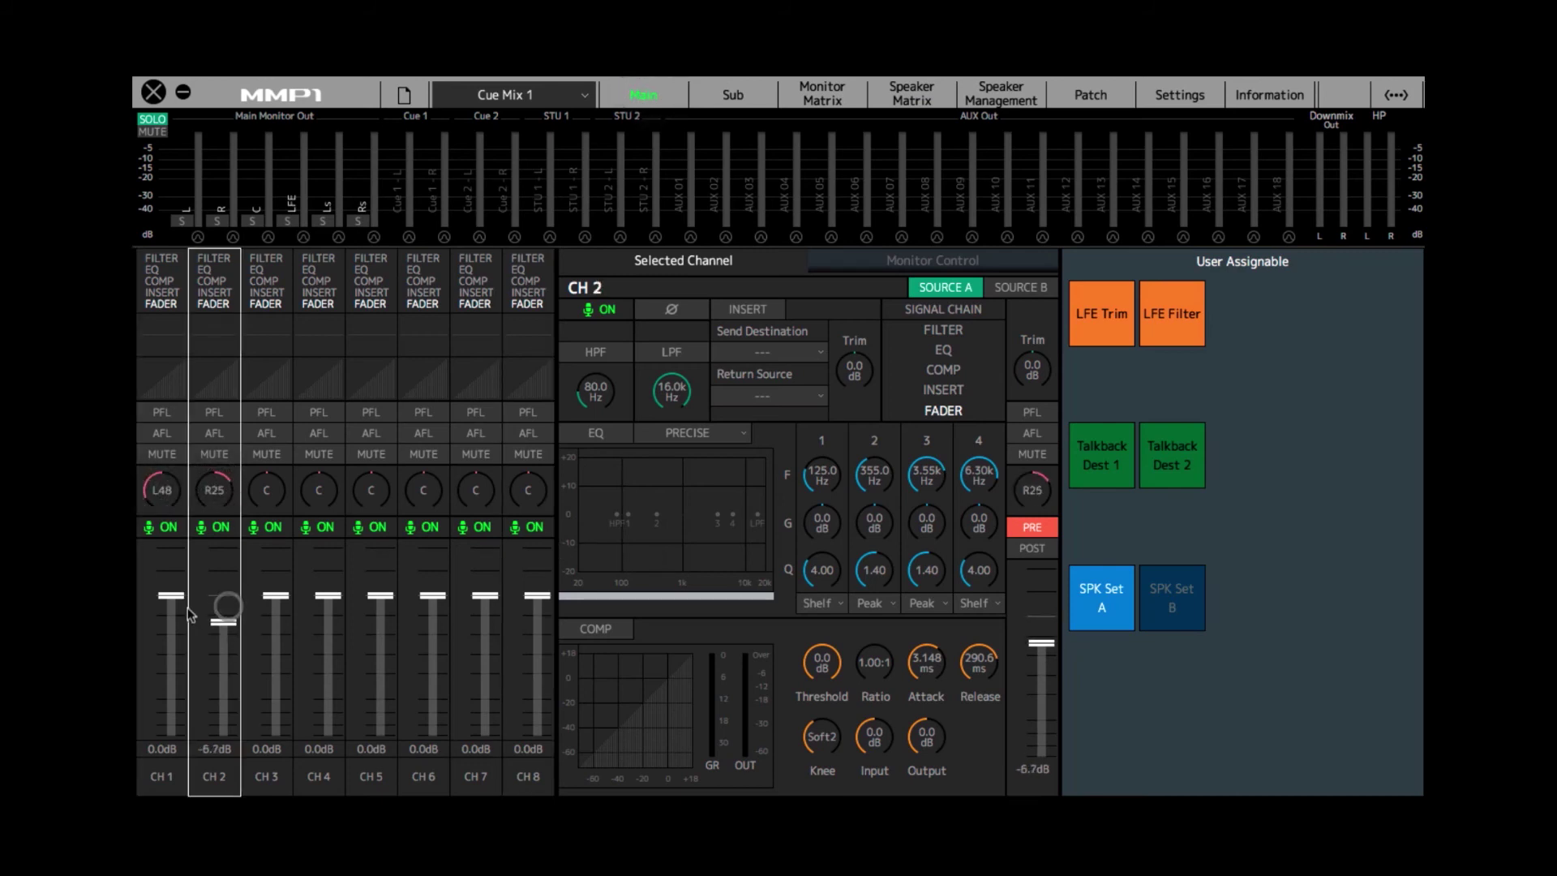
left_click_drag(322, 601, 335, 621)
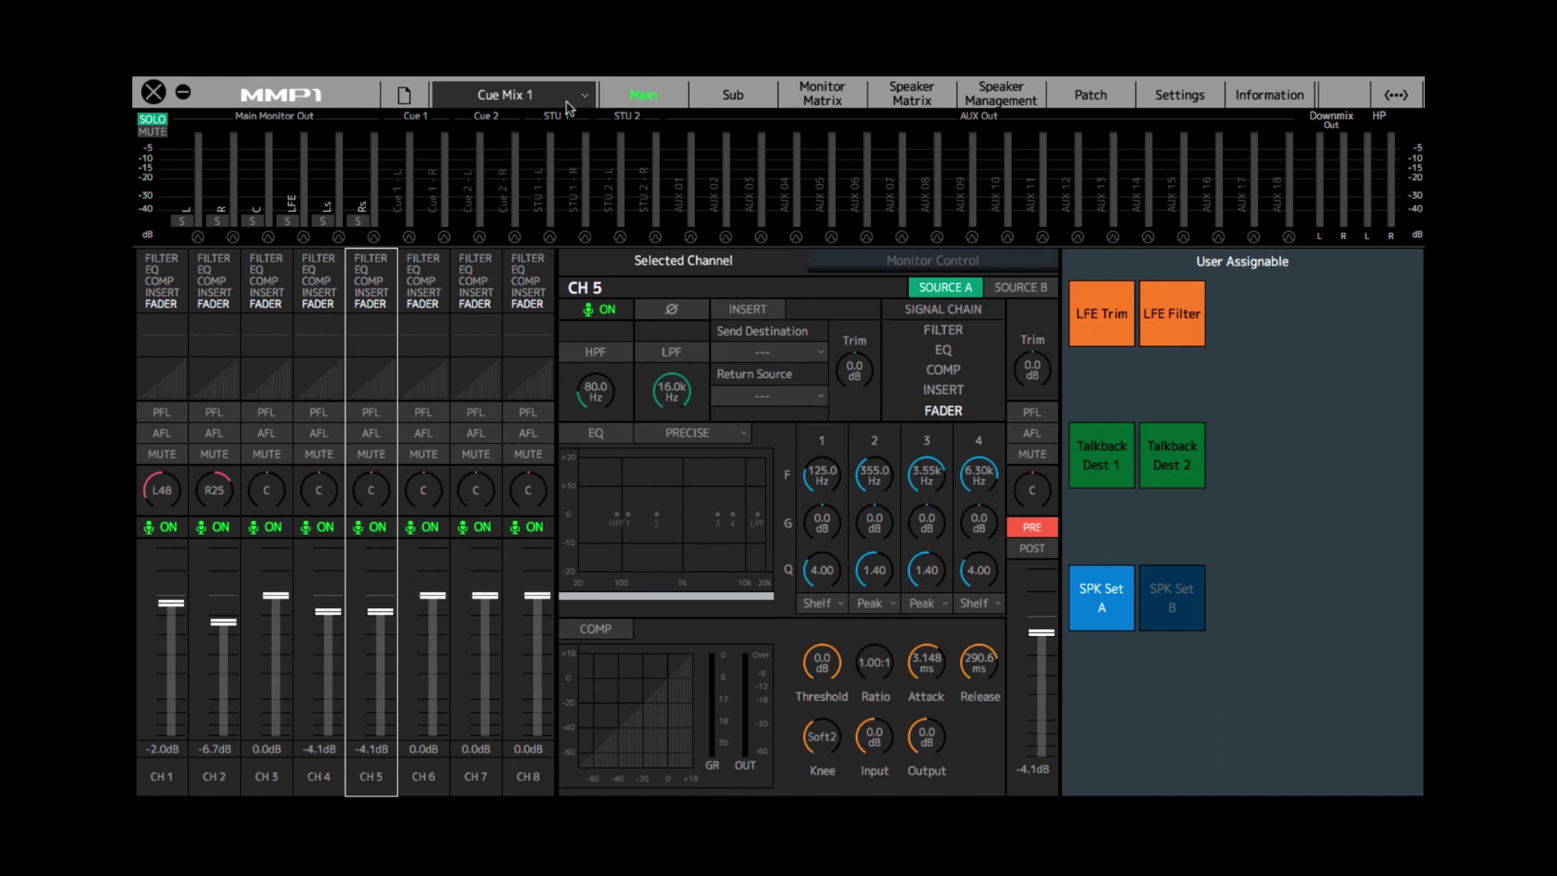
Recall the Cue Mix 2 scene, check its Main page strips, then return to the Monitor Matrix.
left_click(823, 95)
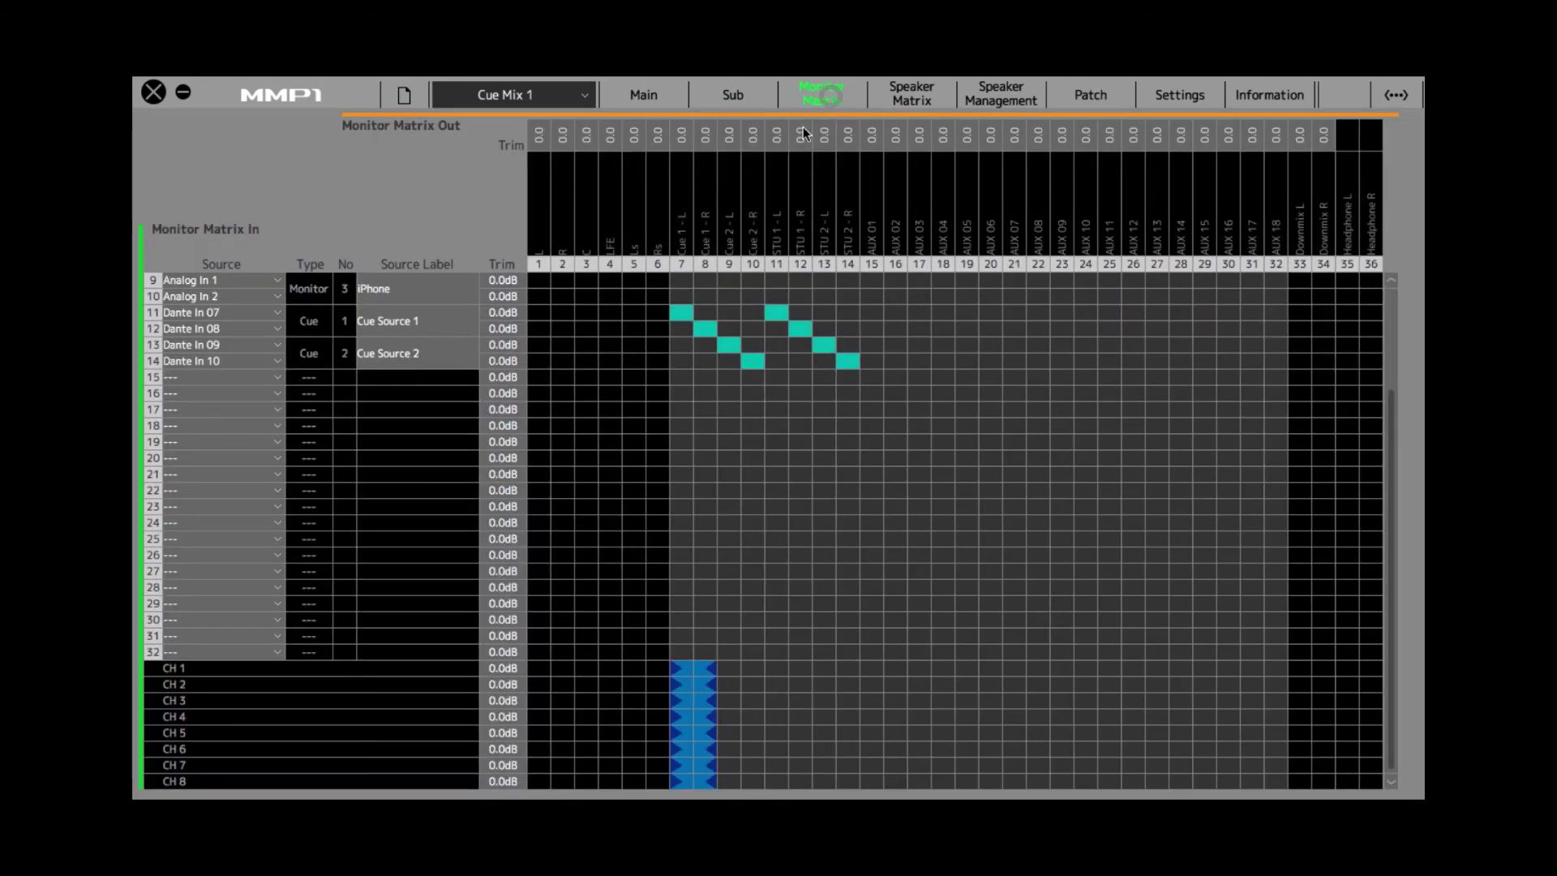
left_click(581, 97)
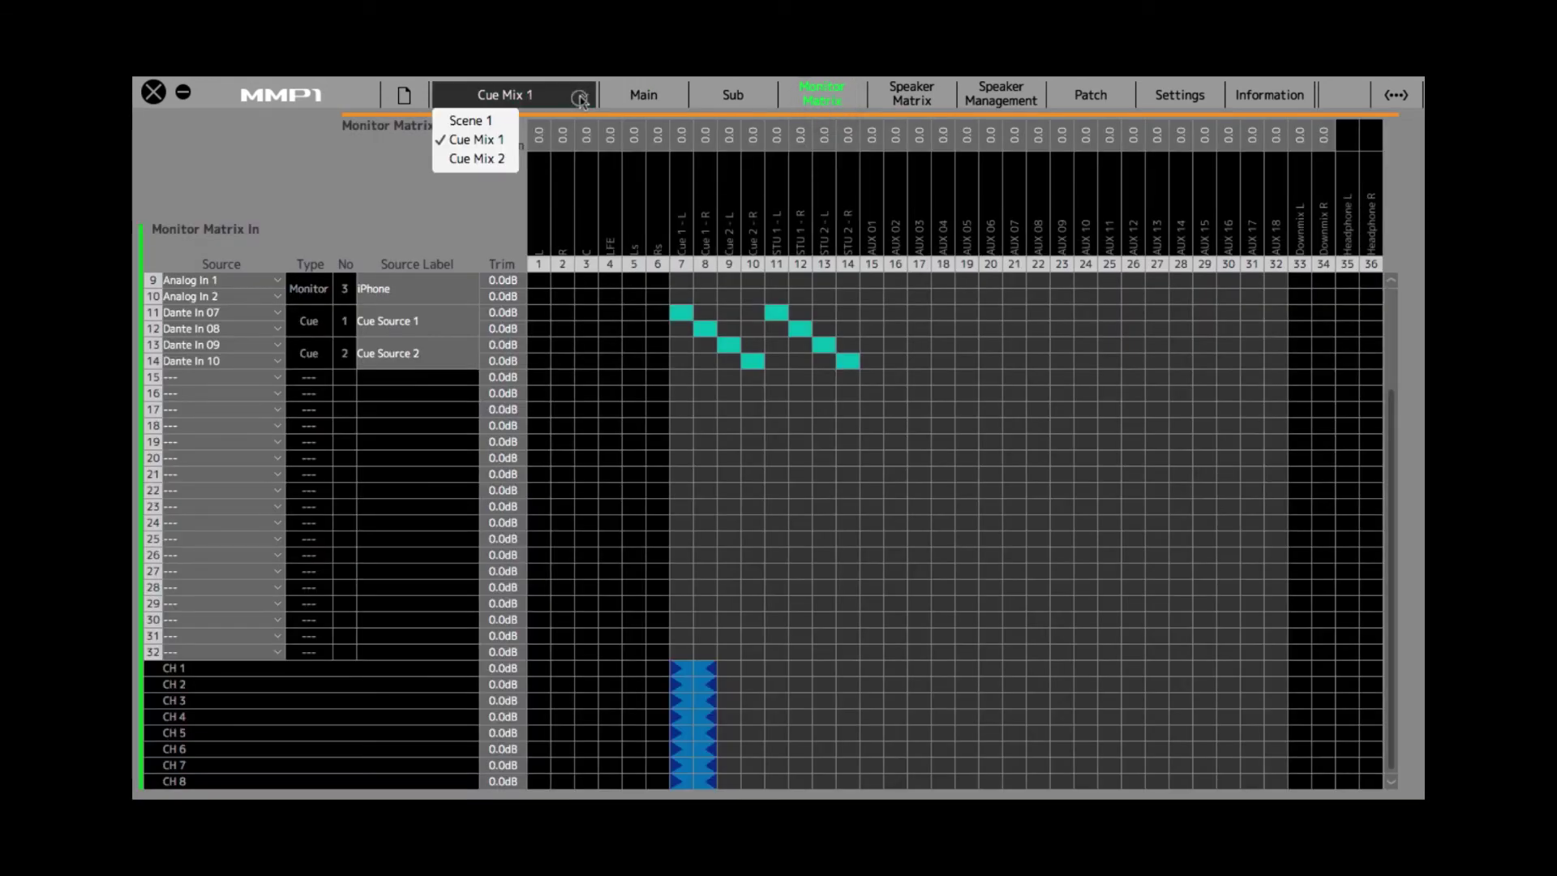
left_click(478, 159)
left_click(844, 450)
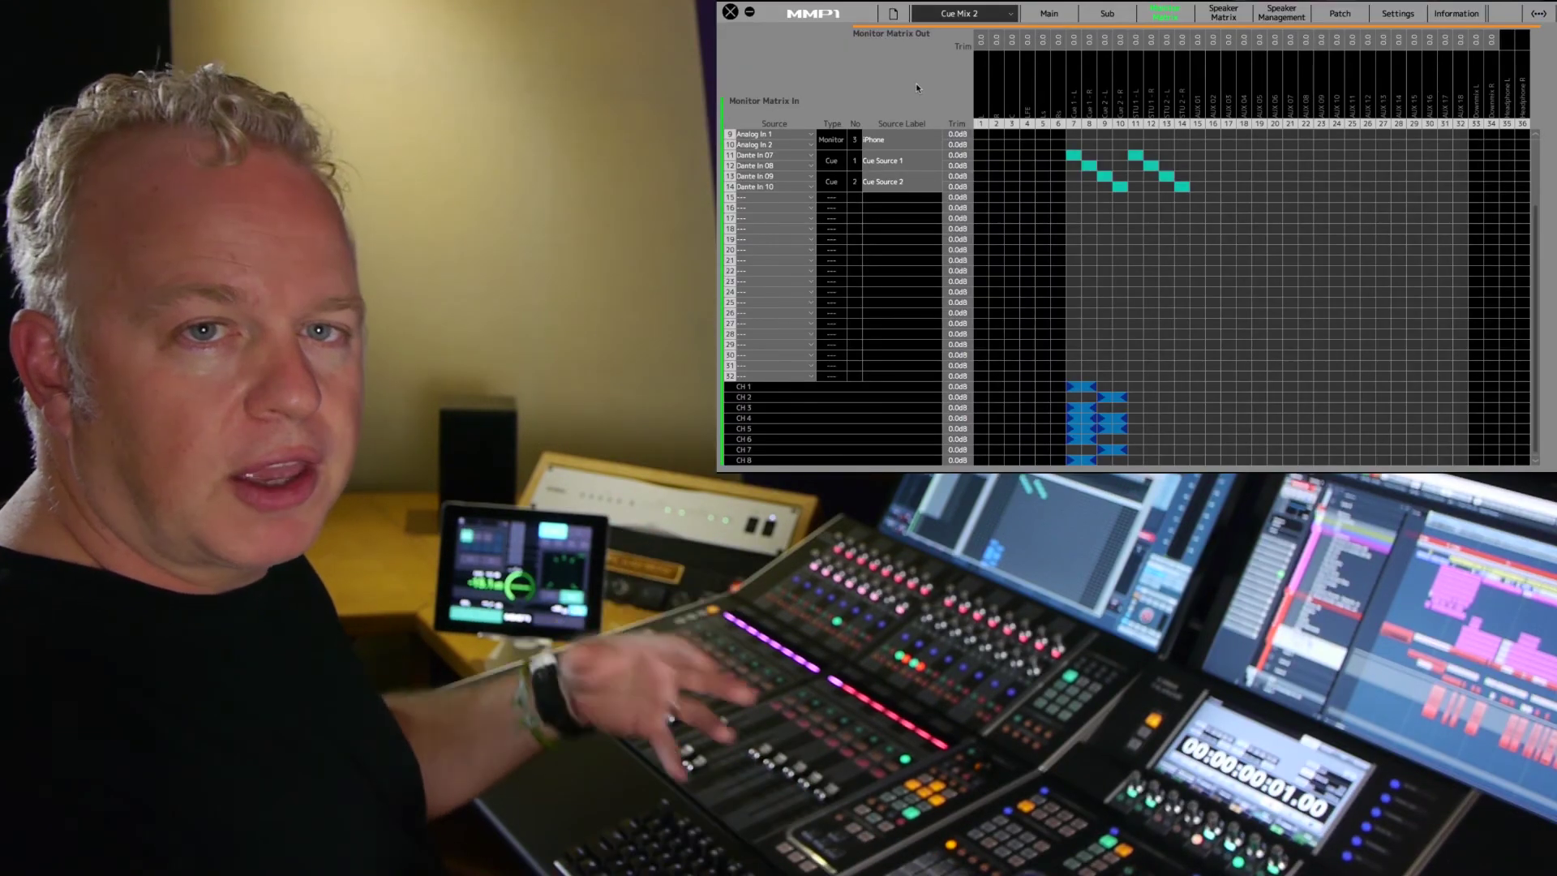
left_click(1049, 13)
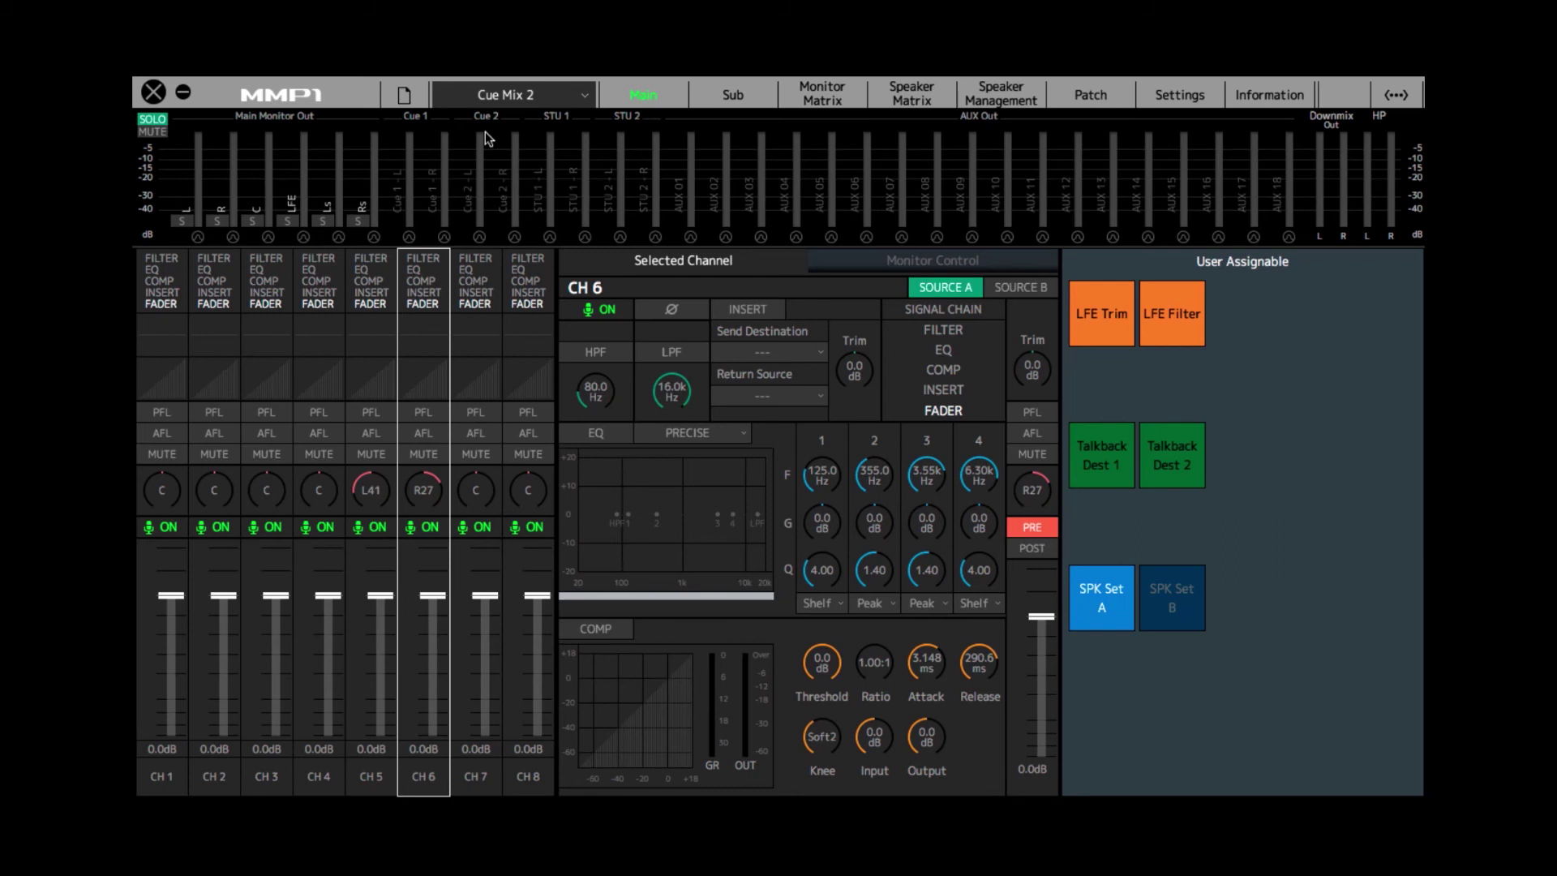
left_click(842, 97)
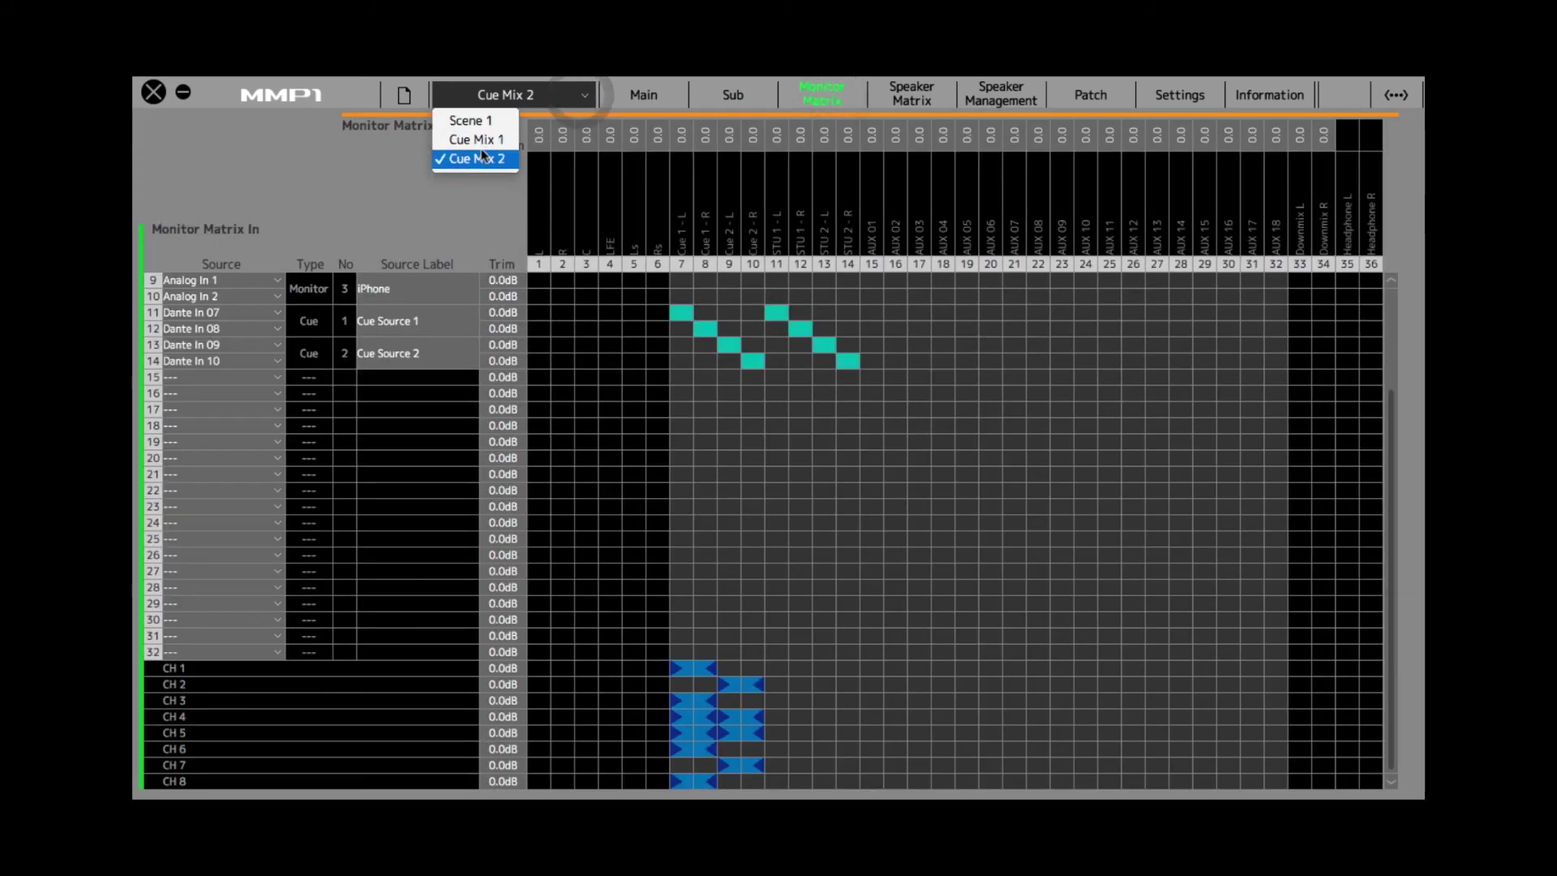
Recall the Cue Mix 1 scene from the scene list and confirm with OK.
left_click(483, 141)
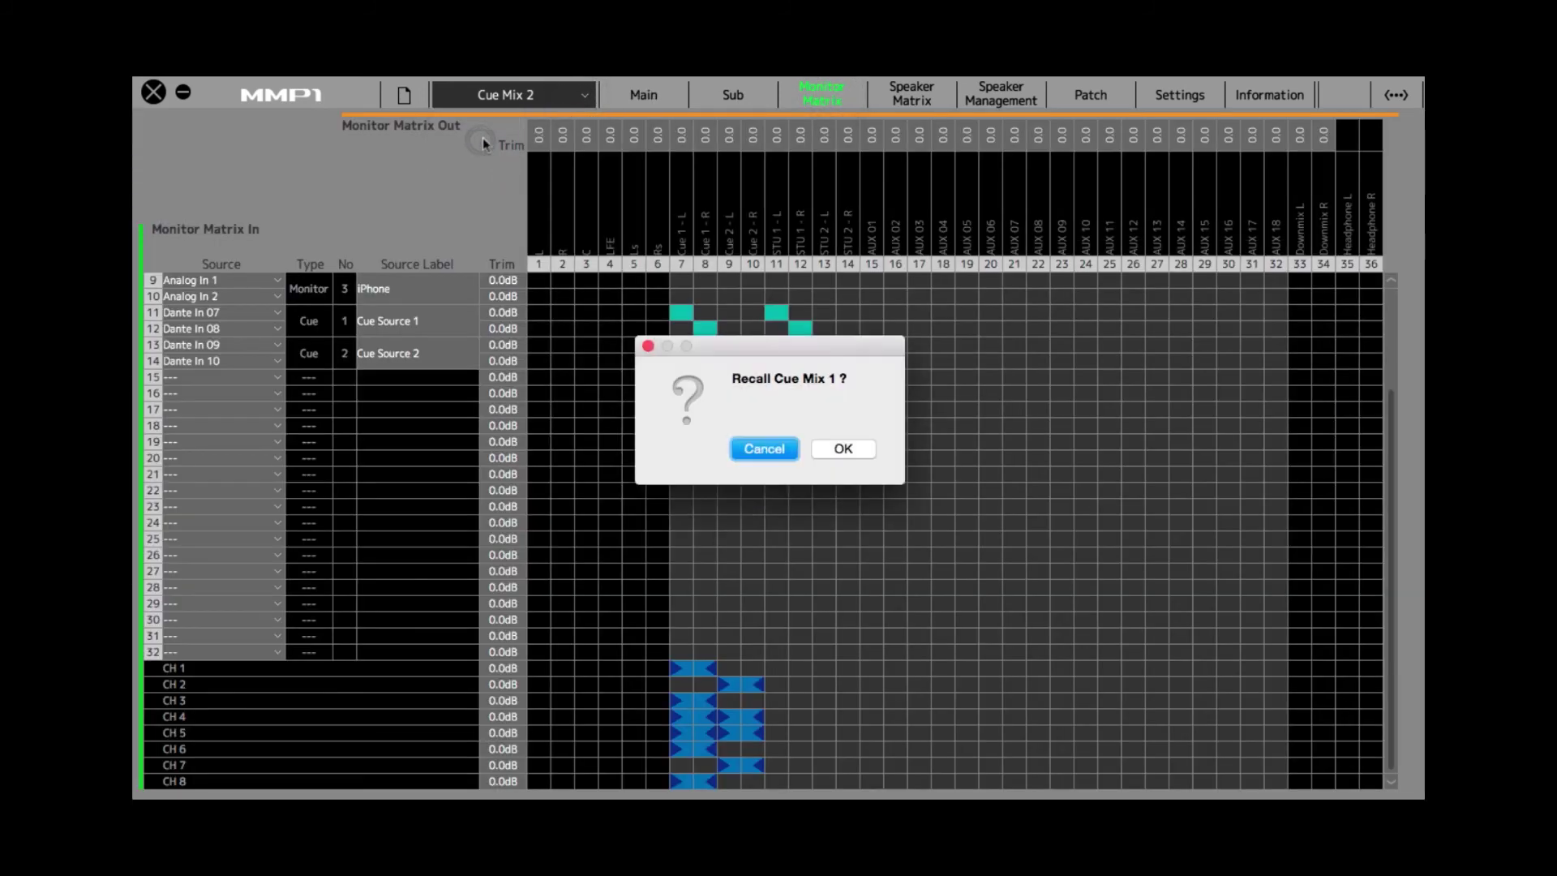
left_click(844, 449)
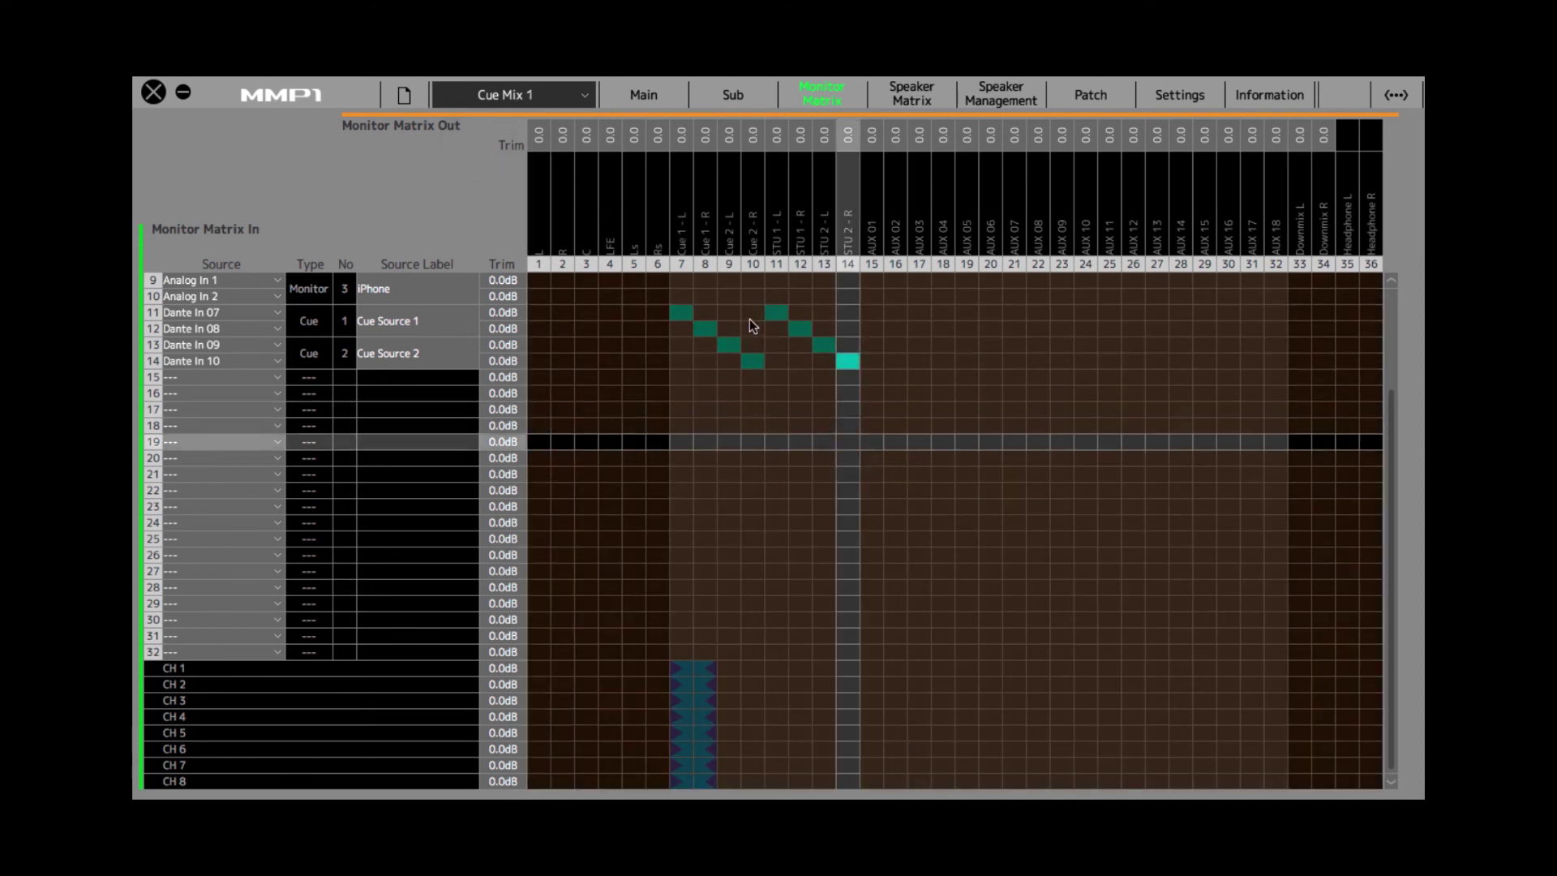